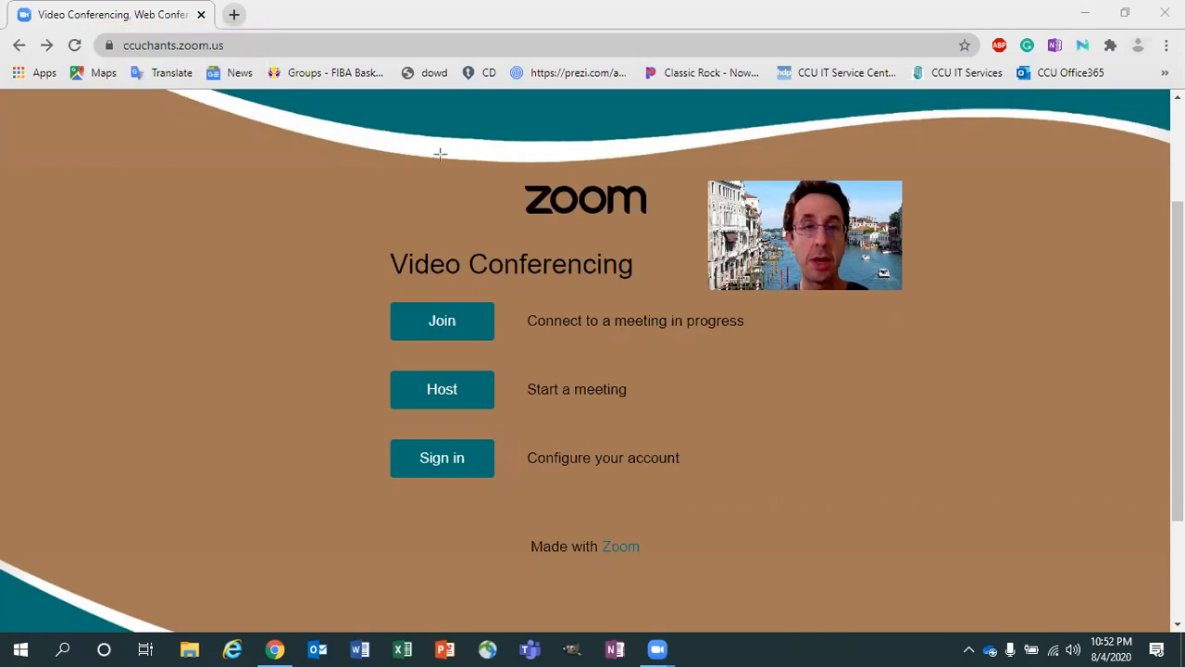
Sign in to the Zoom portal and find the "rename" option in the In Meeting (Basic) section of the settings
{"action": "left_click", "coordinate": [432, 454]}
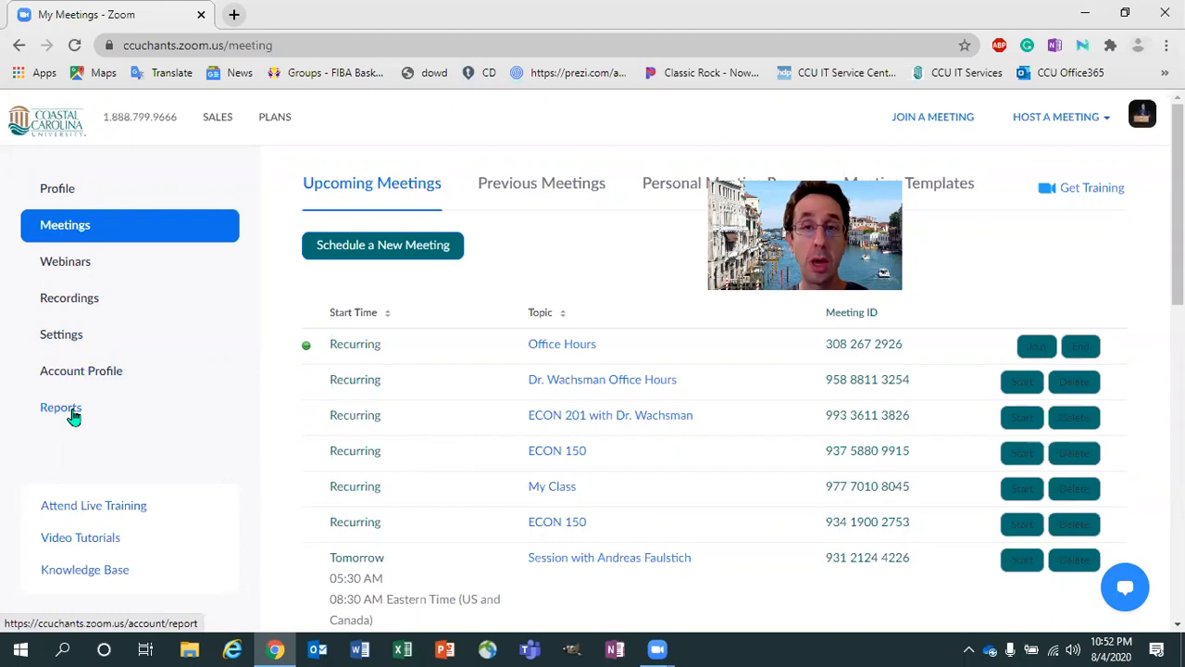
{"action": "left_click", "coordinate": [77, 337]}
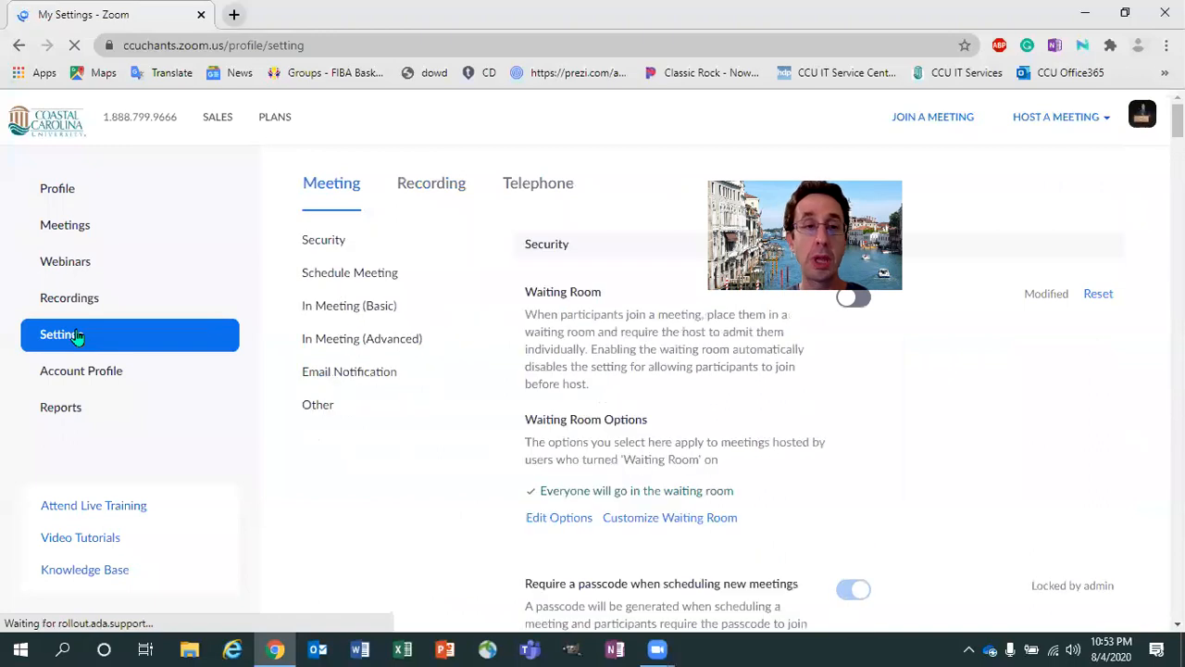
{"action": "left_click", "coordinate": [350, 312]}
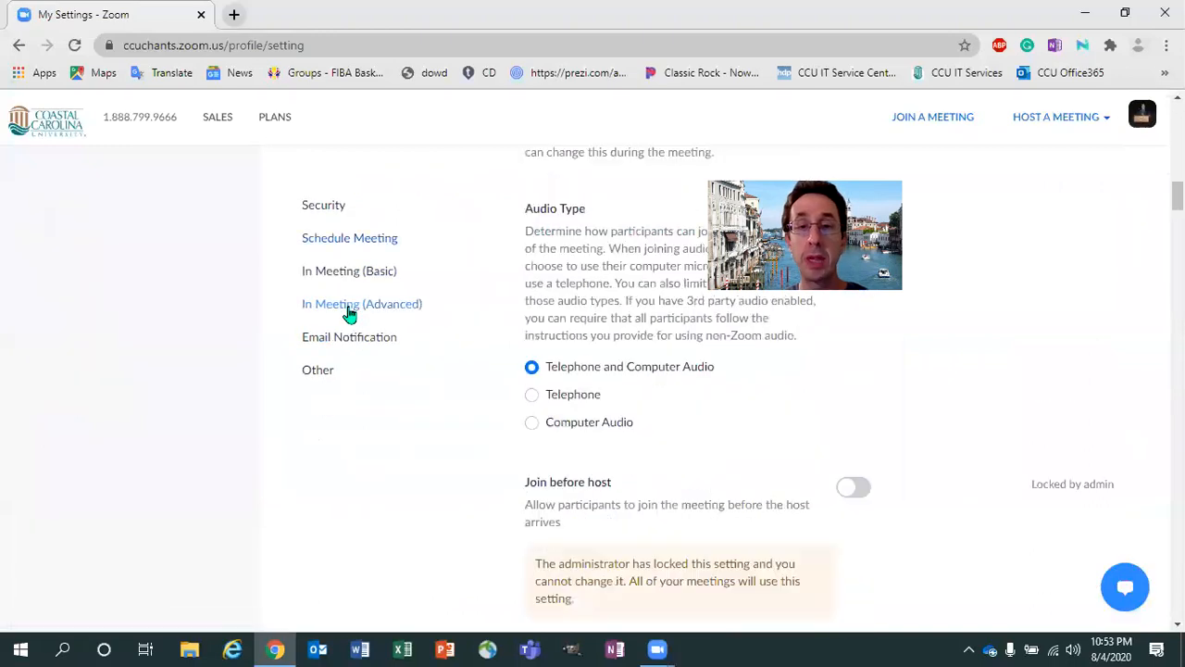
{"action": "key", "text": "ctrl+f"}
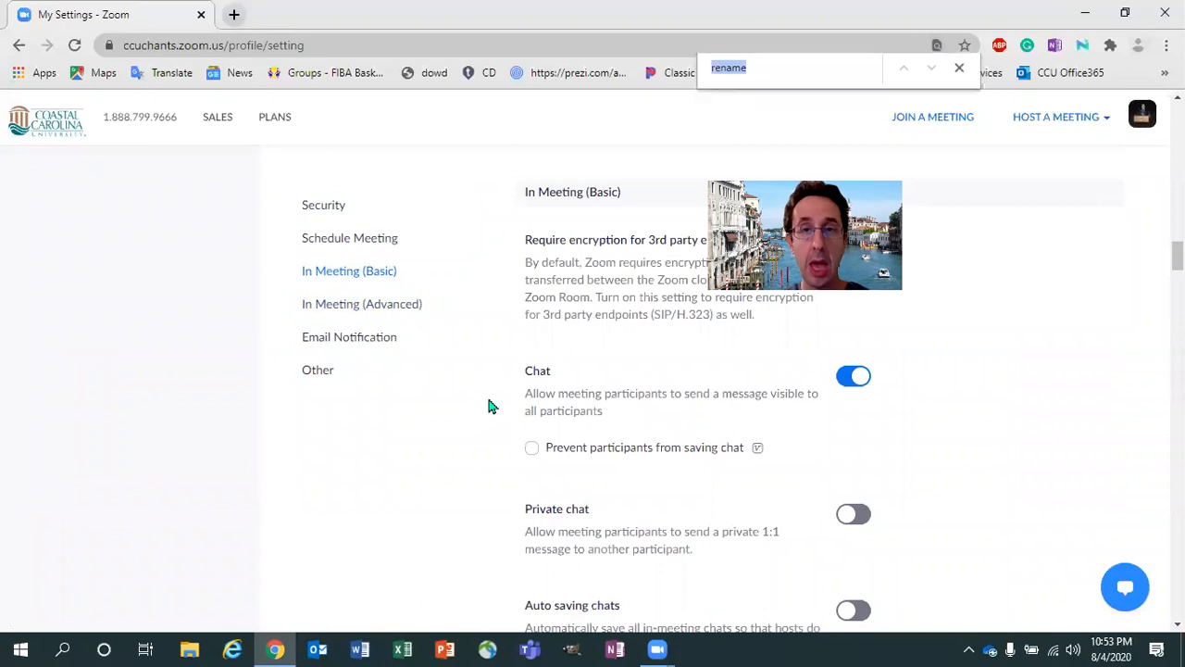
{"action": "key", "text": "Return"}
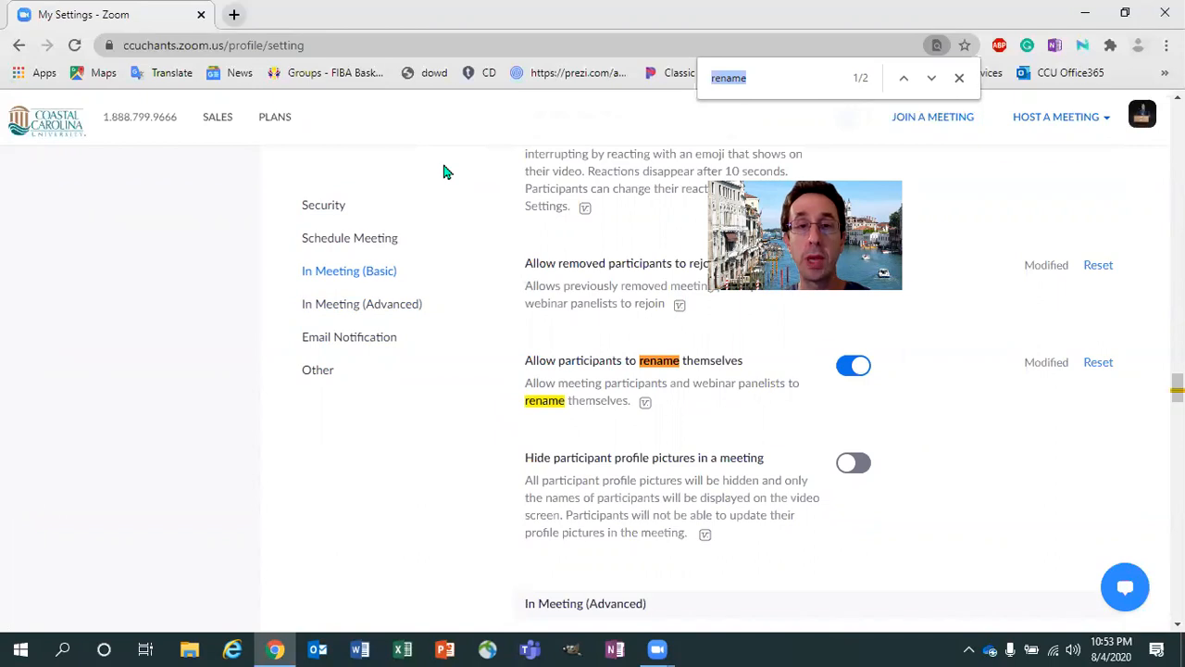
Turn off "Allow participants to rename themselves", temporarily framing the option with a red rectangle annotation
{"action": "left_click_drag", "start_coordinate": [494, 322], "coordinate": [617, 389]}
{"action": "left_click_drag", "start_coordinate": [797, 444], "coordinate": [926, 431]}
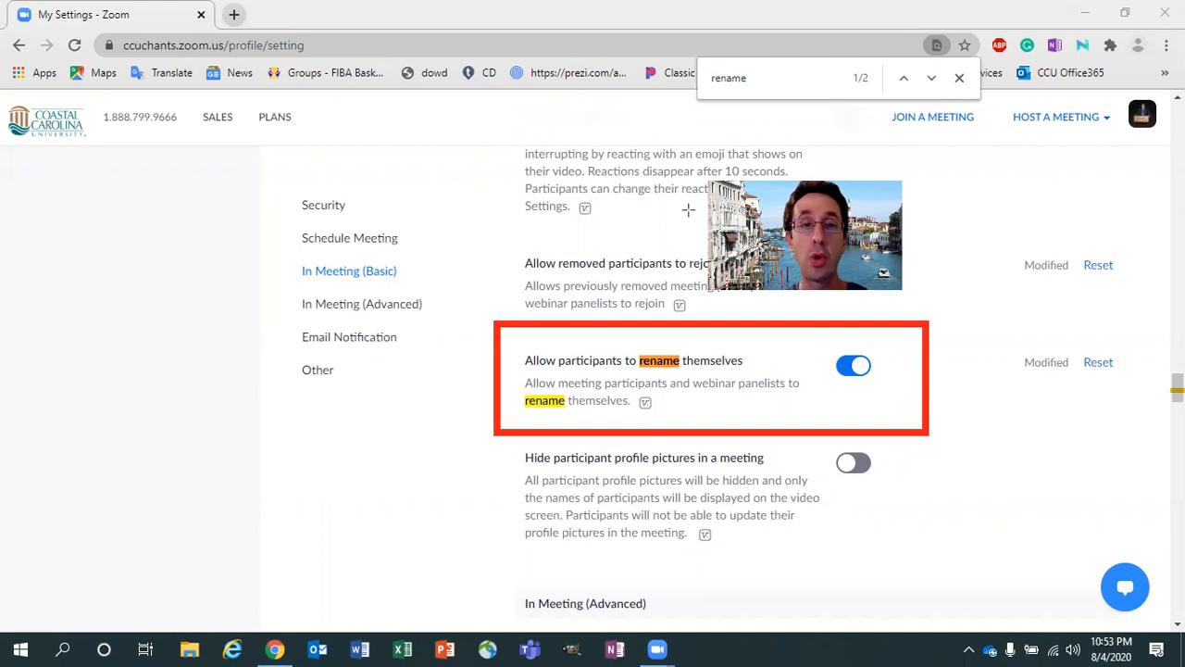
{"action": "left_click", "coordinate": [853, 368]}
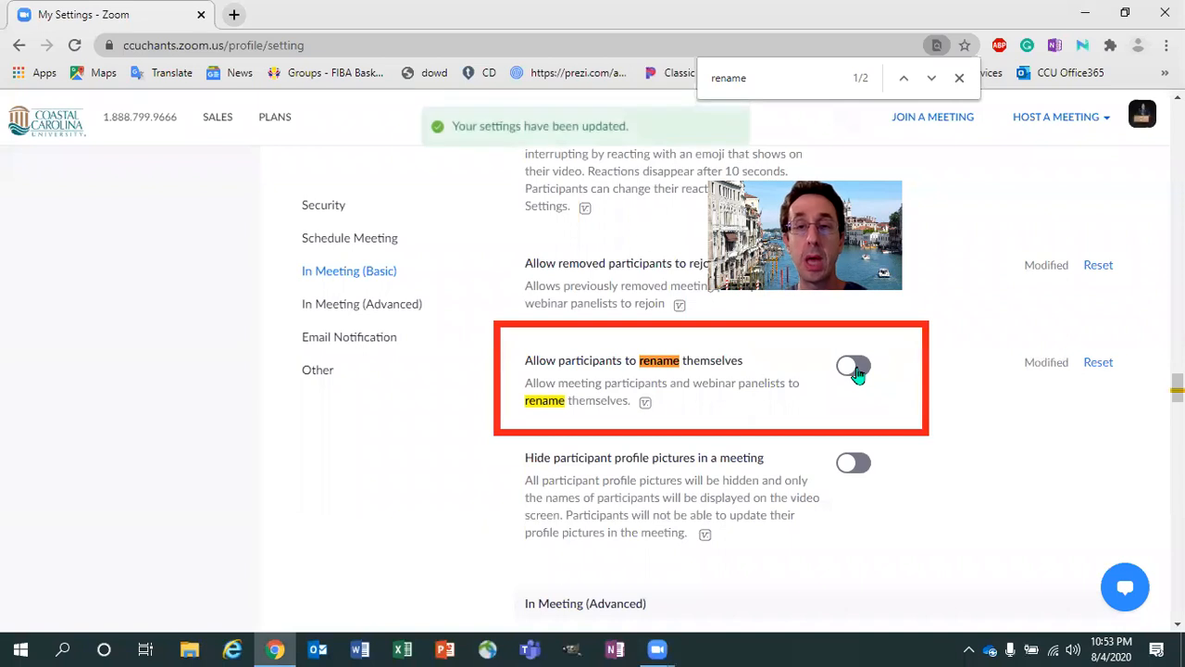
{"action": "left_click", "coordinate": [858, 373]}
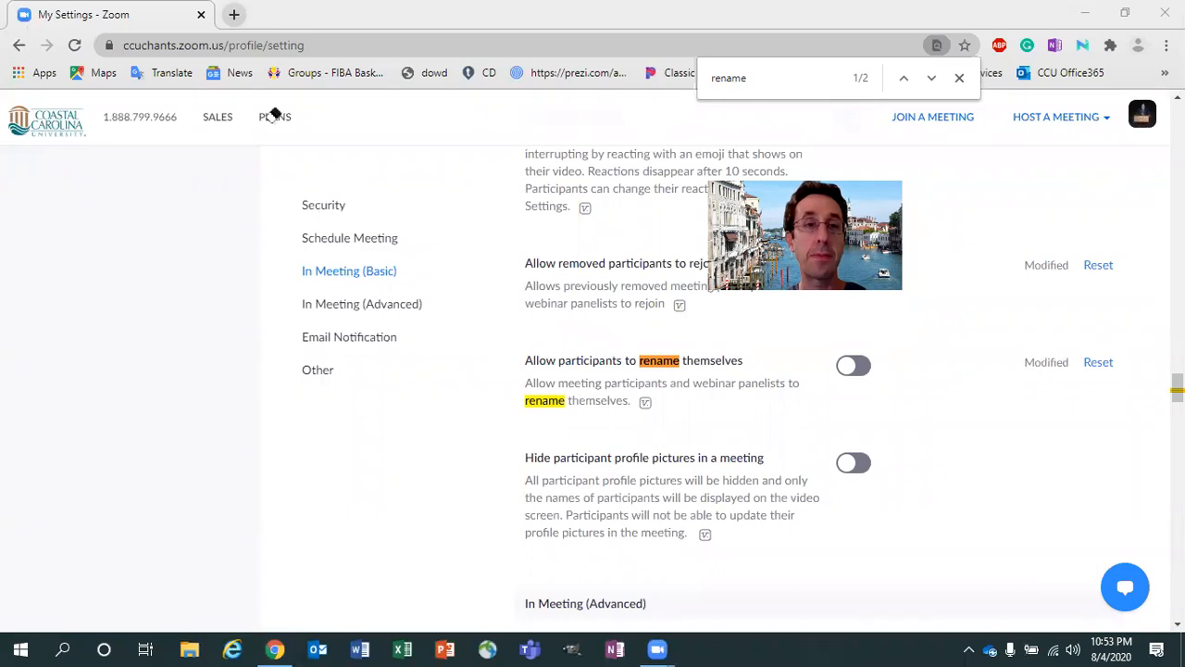
Return to the meetings page and open the Usage report from the account's reports
{"action": "left_click", "coordinate": [17, 48]}
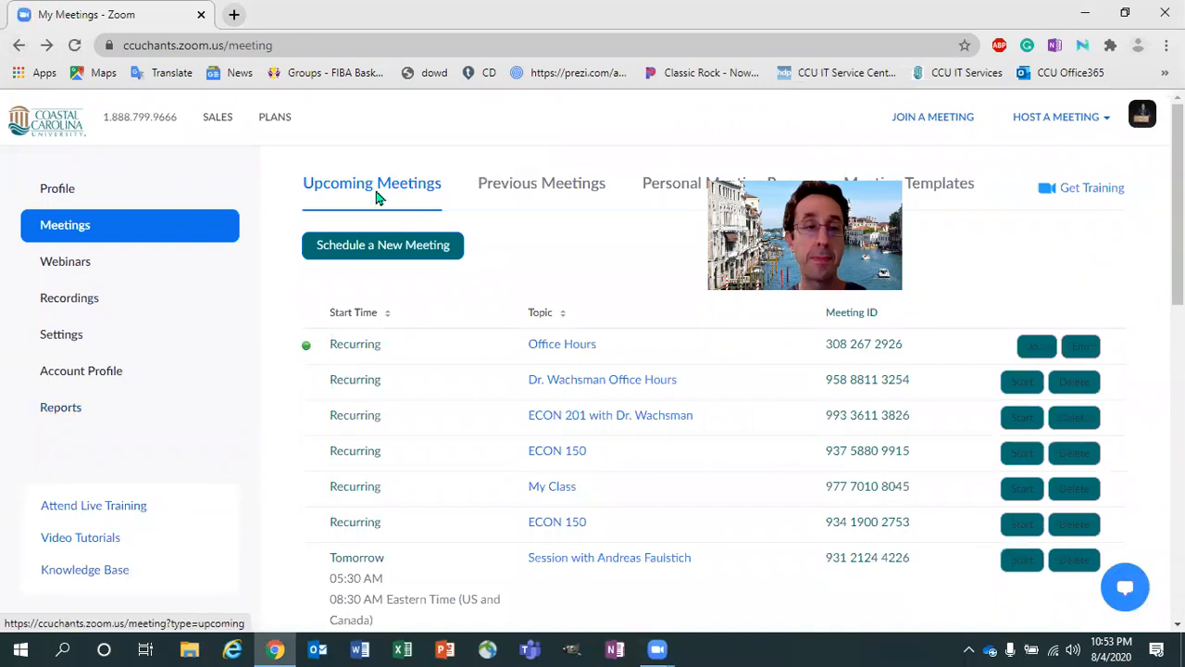
{"action": "left_click", "coordinate": [58, 411]}
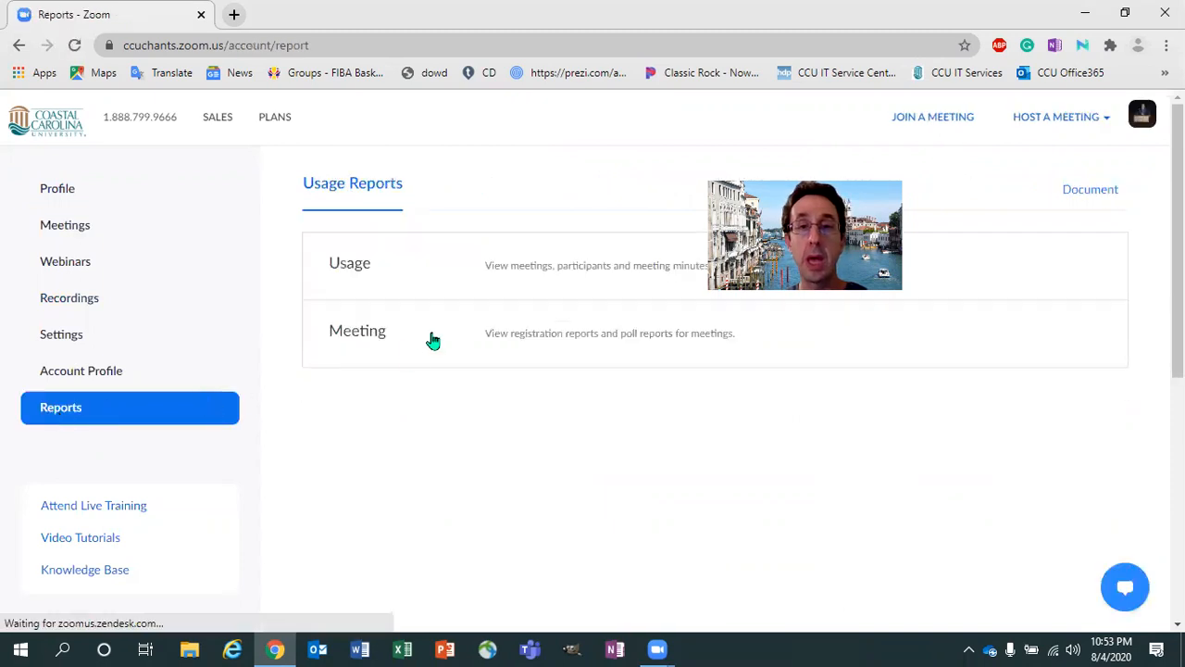
{"action": "left_click", "coordinate": [395, 265]}
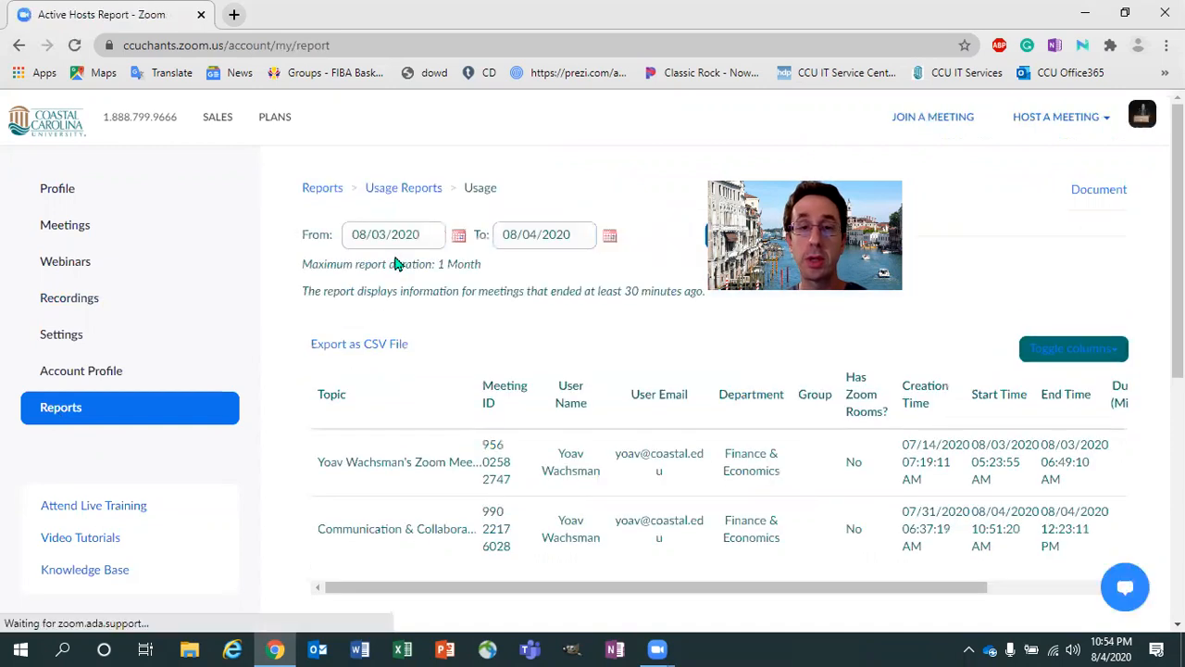
Open the participant list of the 08/03/2020 meeting, temporarily circling its participant count in red
{"action": "scroll", "coordinate": [603, 349], "scroll_direction": "down", "scroll_amount": 1}
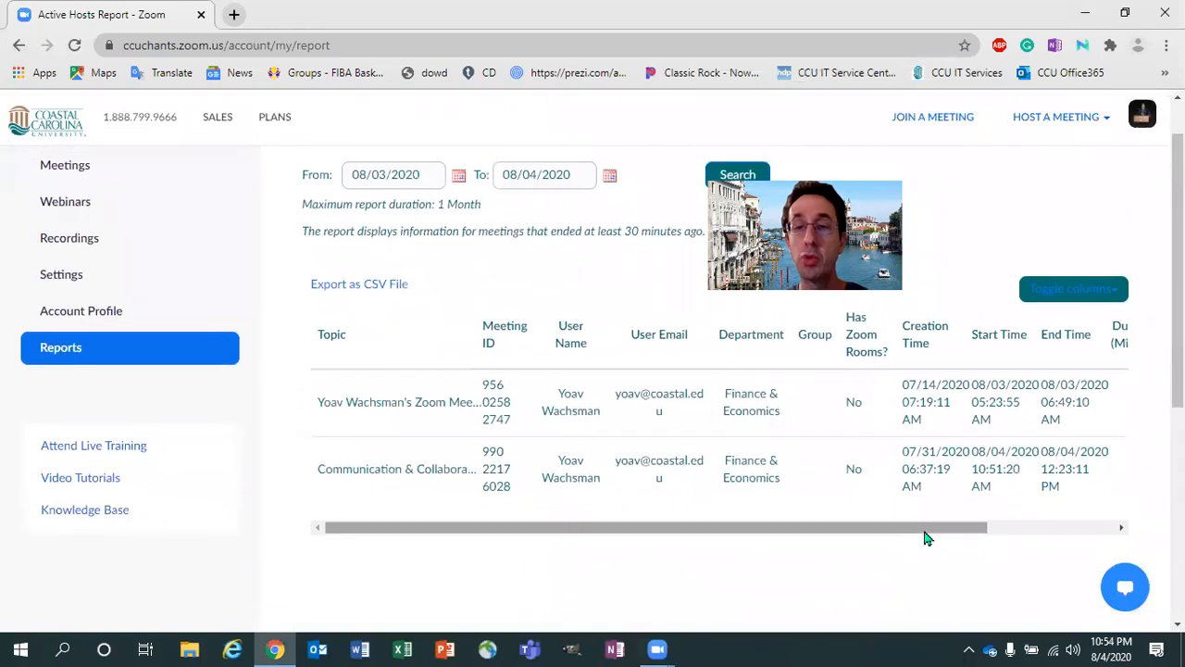
{"action": "left_click_drag", "start_coordinate": [951, 531], "coordinate": [918, 534]}
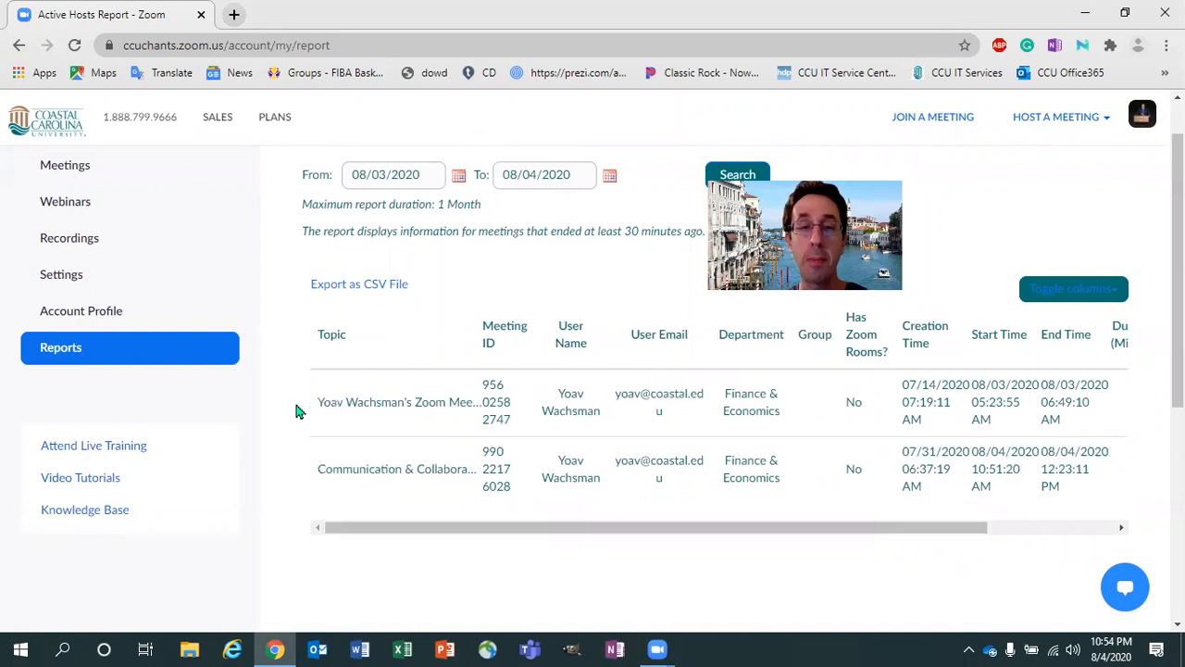
{"action": "left_click_drag", "start_coordinate": [664, 535], "coordinate": [853, 546]}
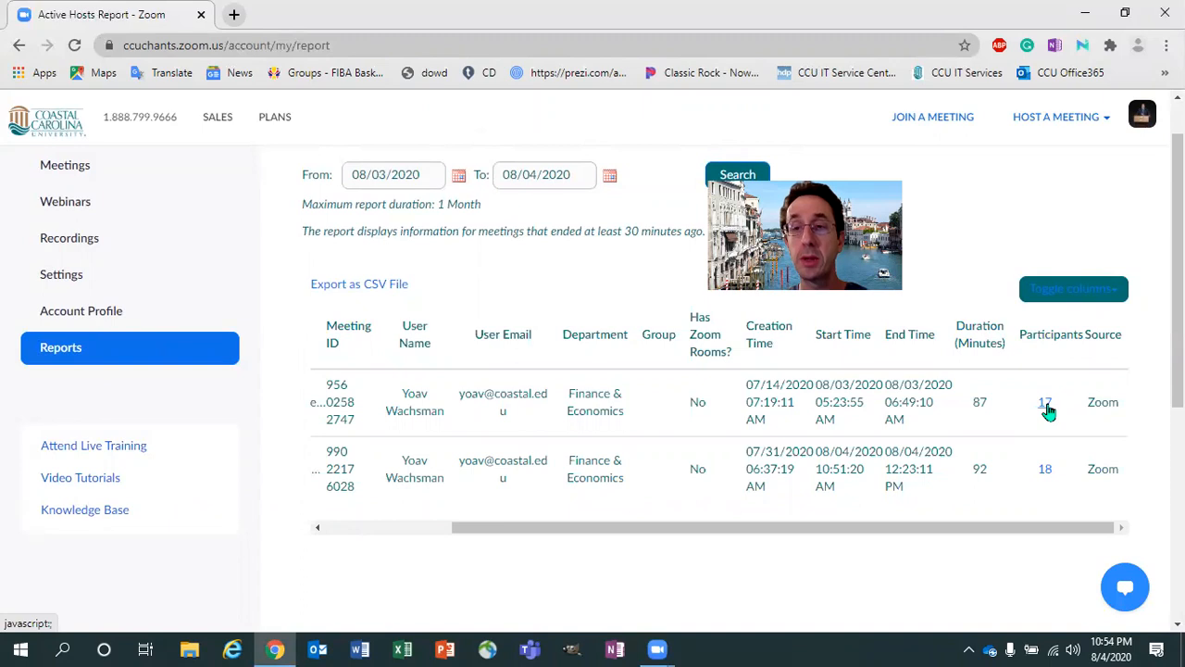
{"action": "left_click", "coordinate": [580, 171]}
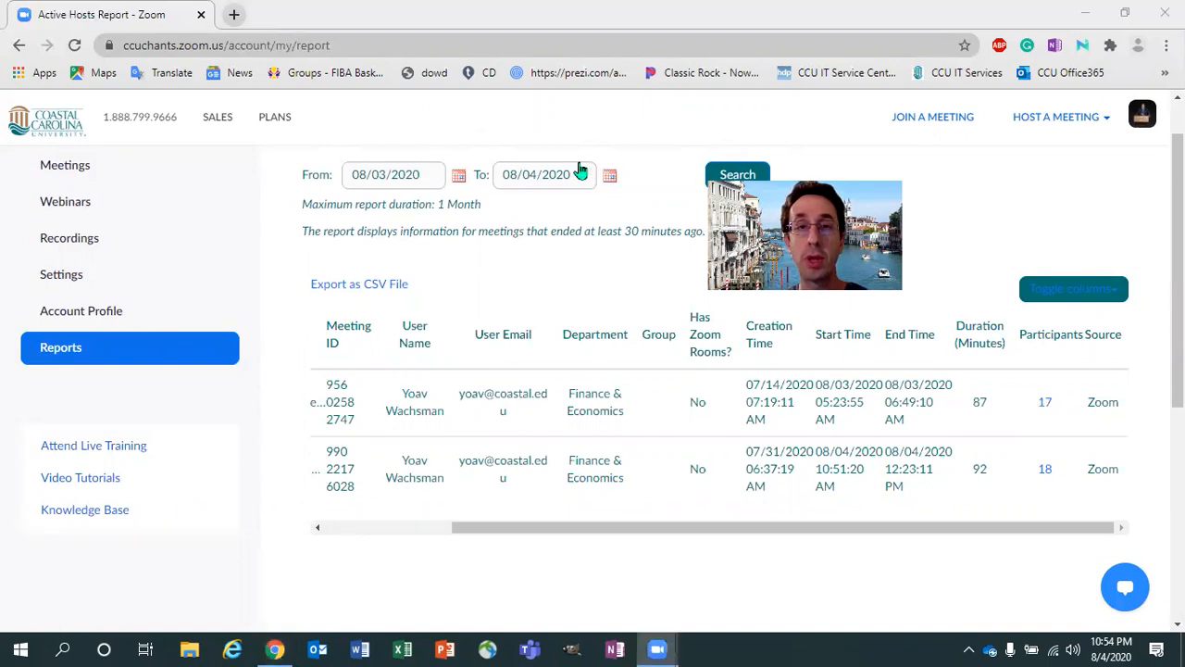
{"action": "left_click_drag", "start_coordinate": [1012, 357], "coordinate": [1083, 427]}
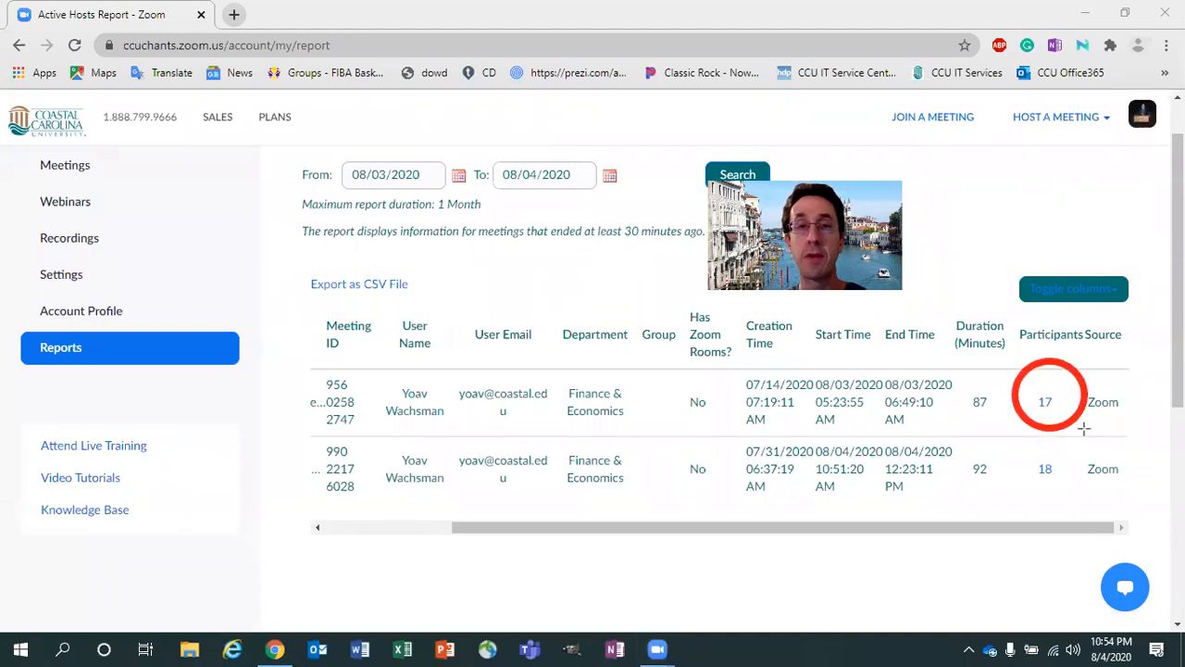
{"action": "left_click", "coordinate": [1043, 403]}
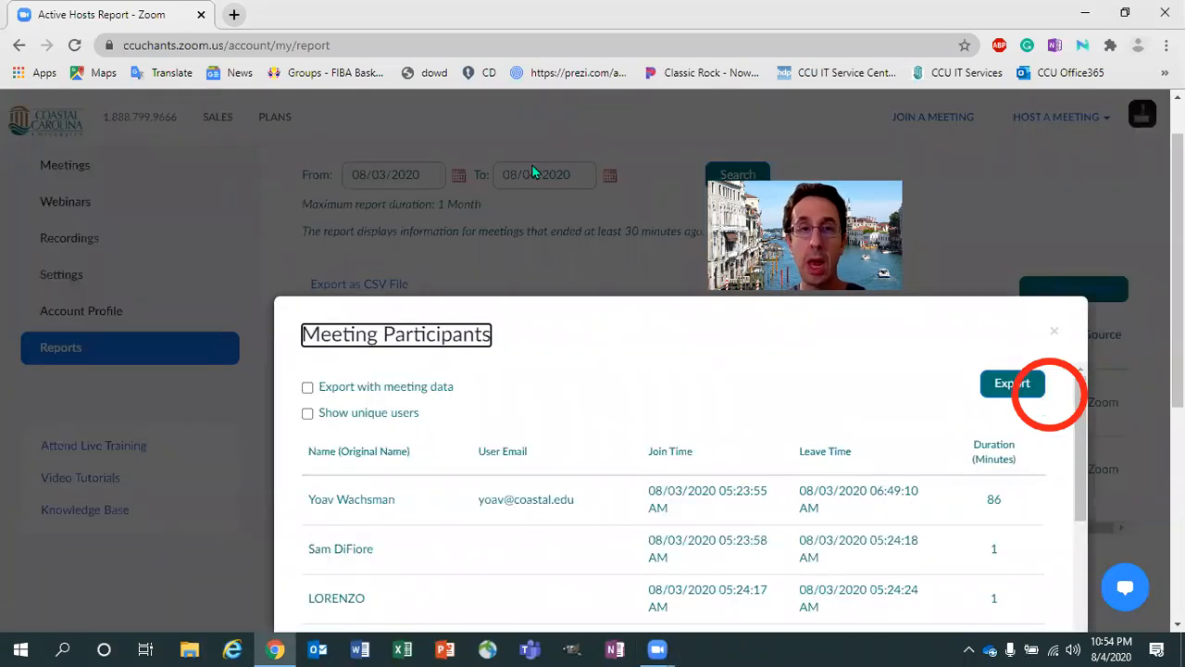
{"action": "left_click", "coordinate": [1066, 363]}
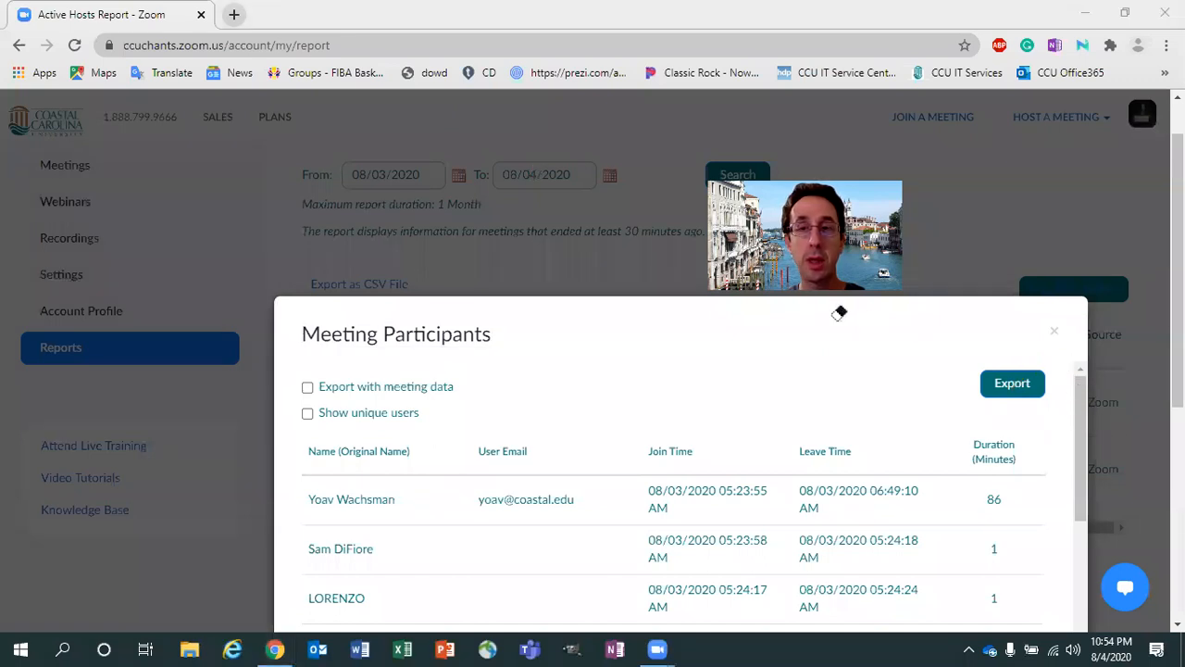
Export the meeting participants as a CSV file and open it in Excel, temporarily framing the export option in red
{"action": "left_click_drag", "start_coordinate": [1081, 434], "coordinate": [1075, 393]}
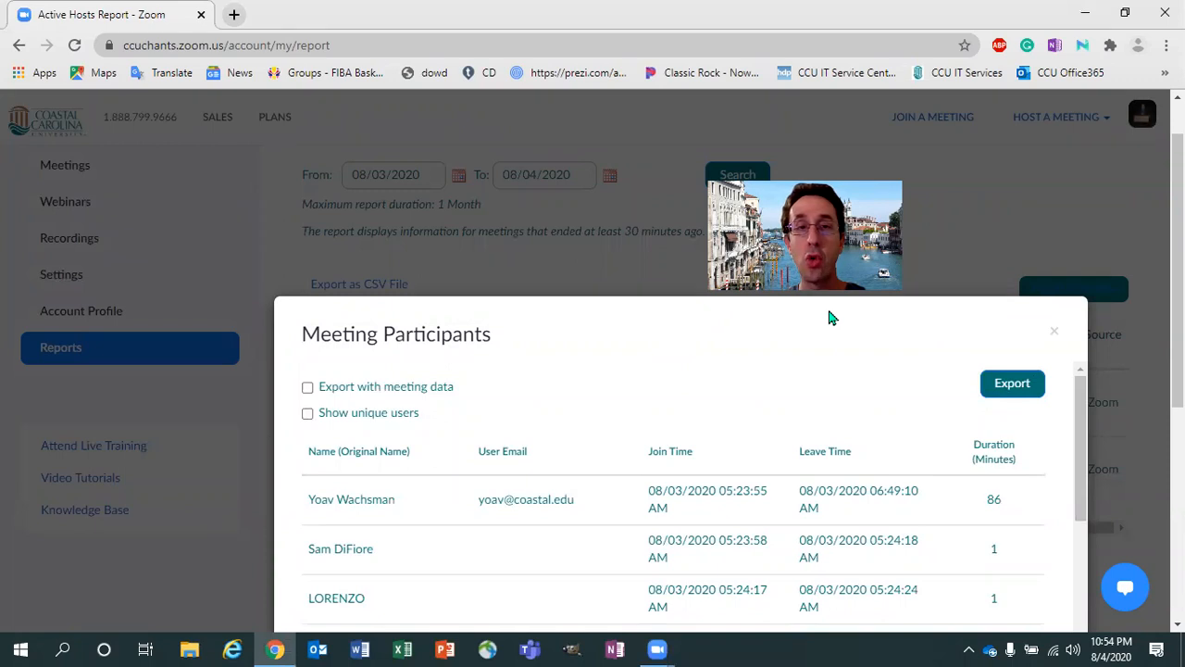
{"action": "left_click_drag", "start_coordinate": [951, 331], "coordinate": [1067, 419]}
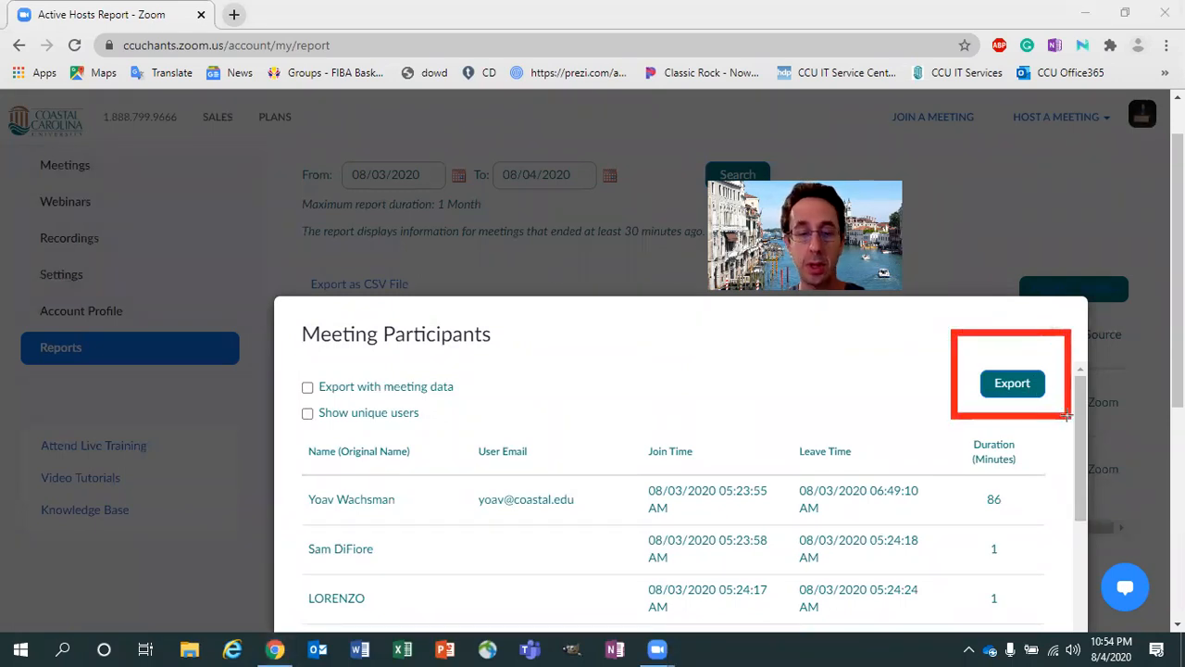
{"action": "key", "text": "ctrl+z"}
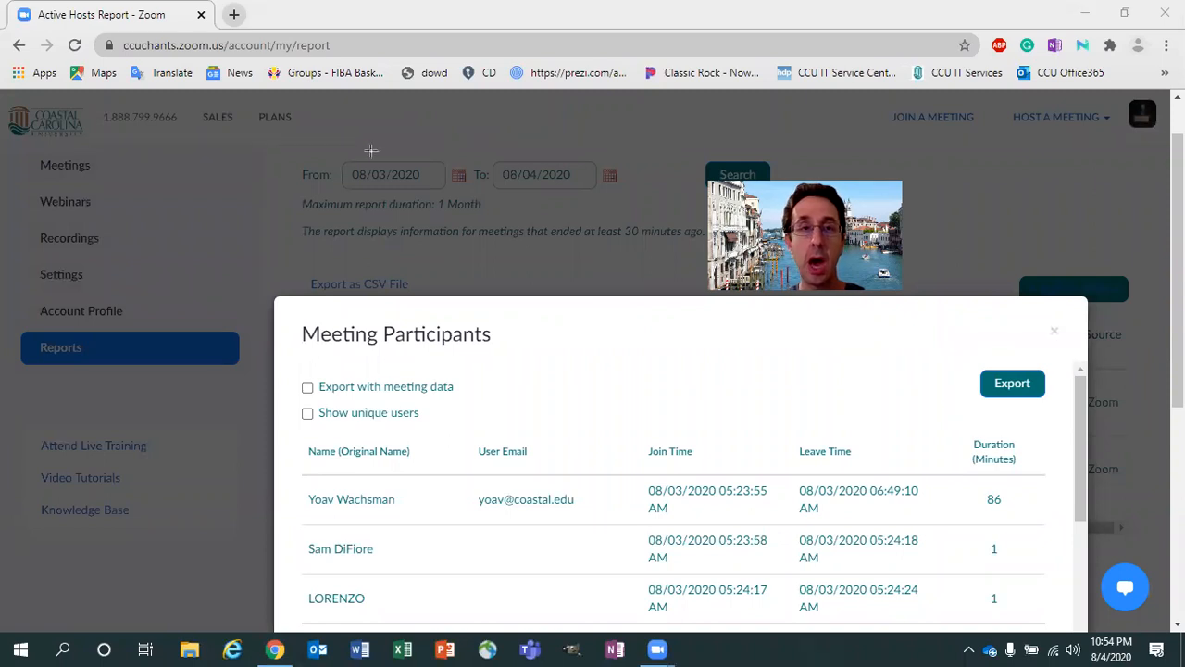
{"action": "left_click", "coordinate": [1012, 383]}
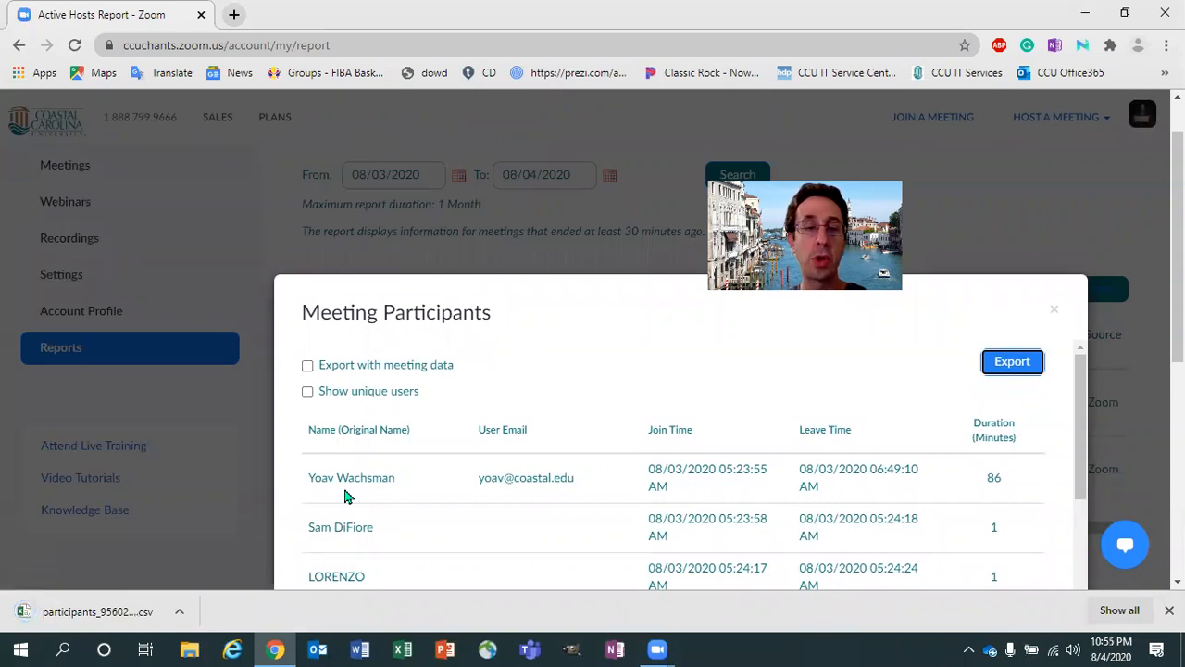
{"action": "left_click", "coordinate": [98, 611]}
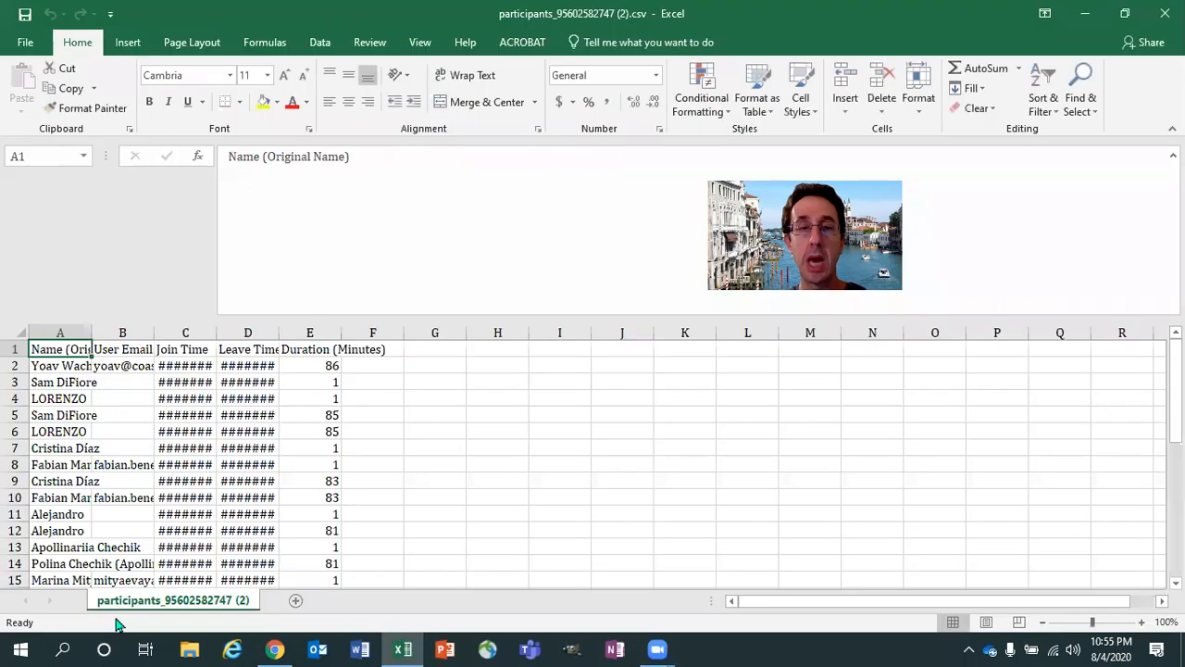
Autofit the widths of the name, user email, join time and leave time columns
{"action": "double_click", "coordinate": [91, 331]}
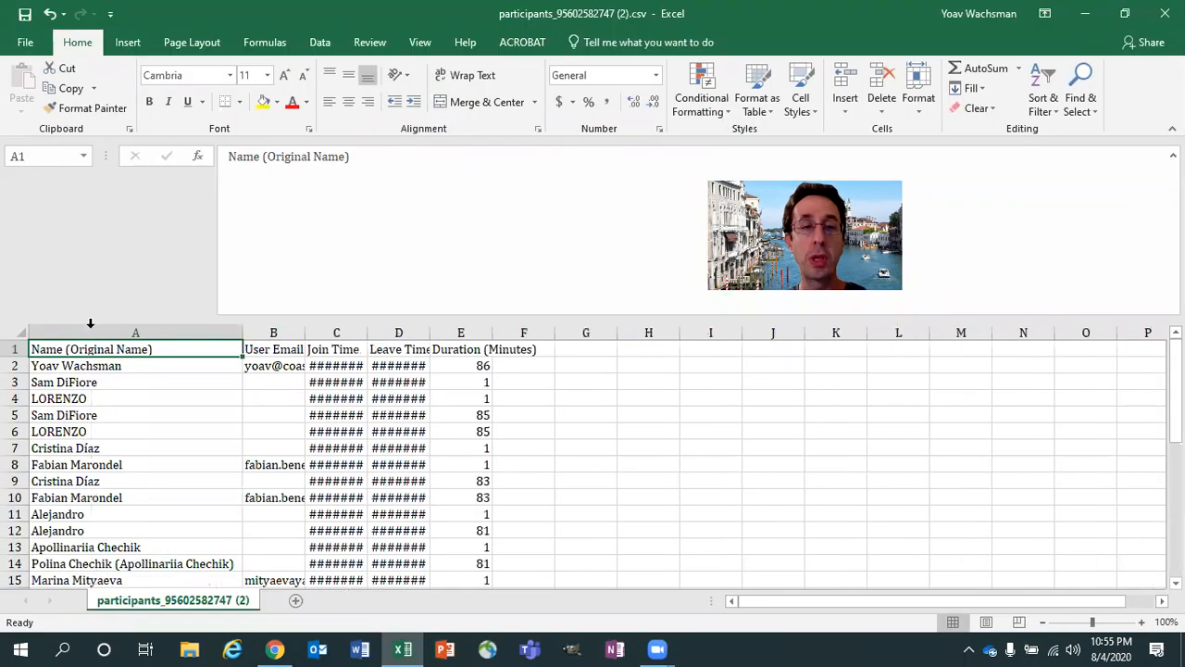
{"action": "double_click", "coordinate": [306, 331]}
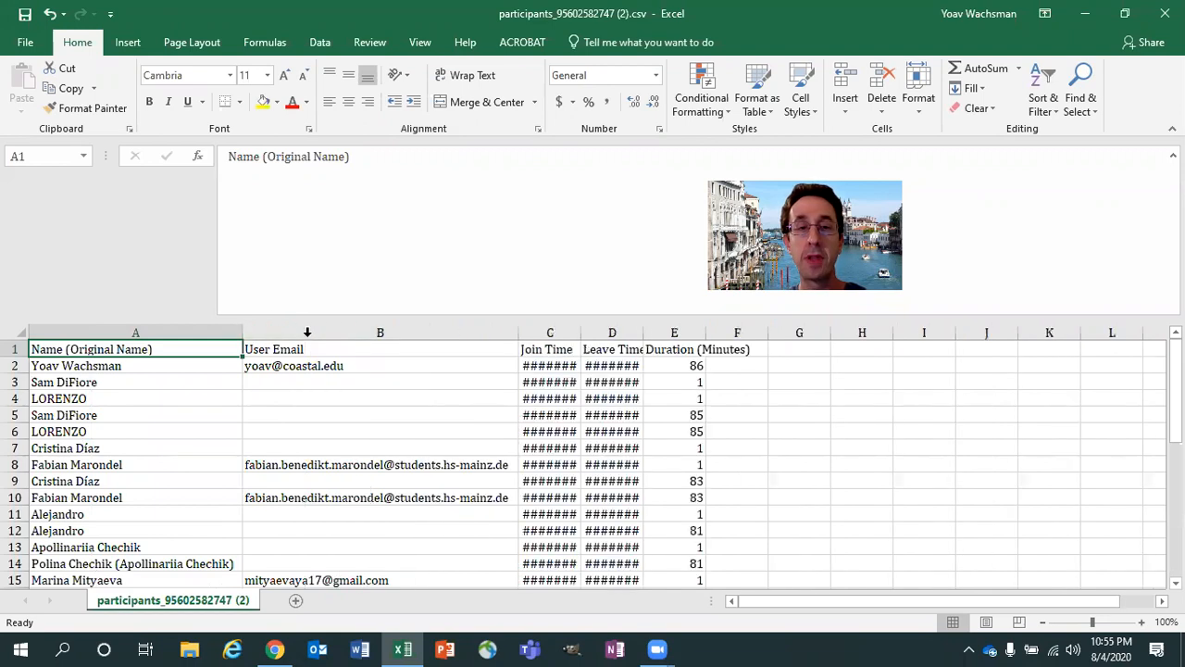
{"action": "double_click", "coordinate": [579, 331]}
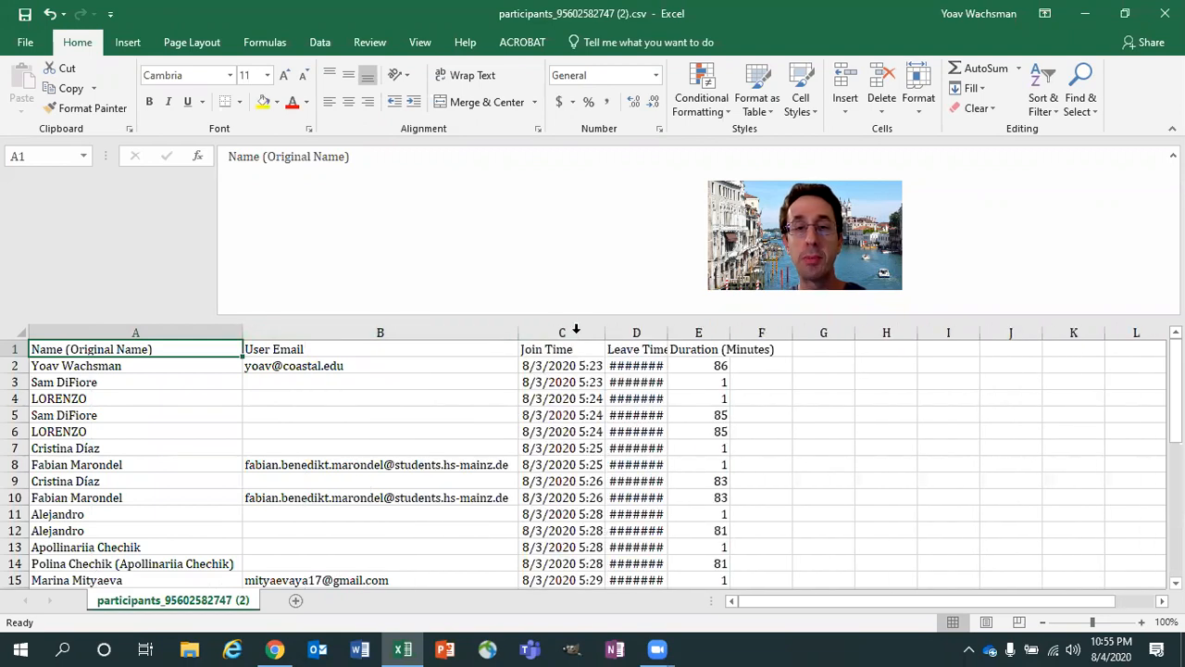
{"action": "double_click", "coordinate": [667, 331]}
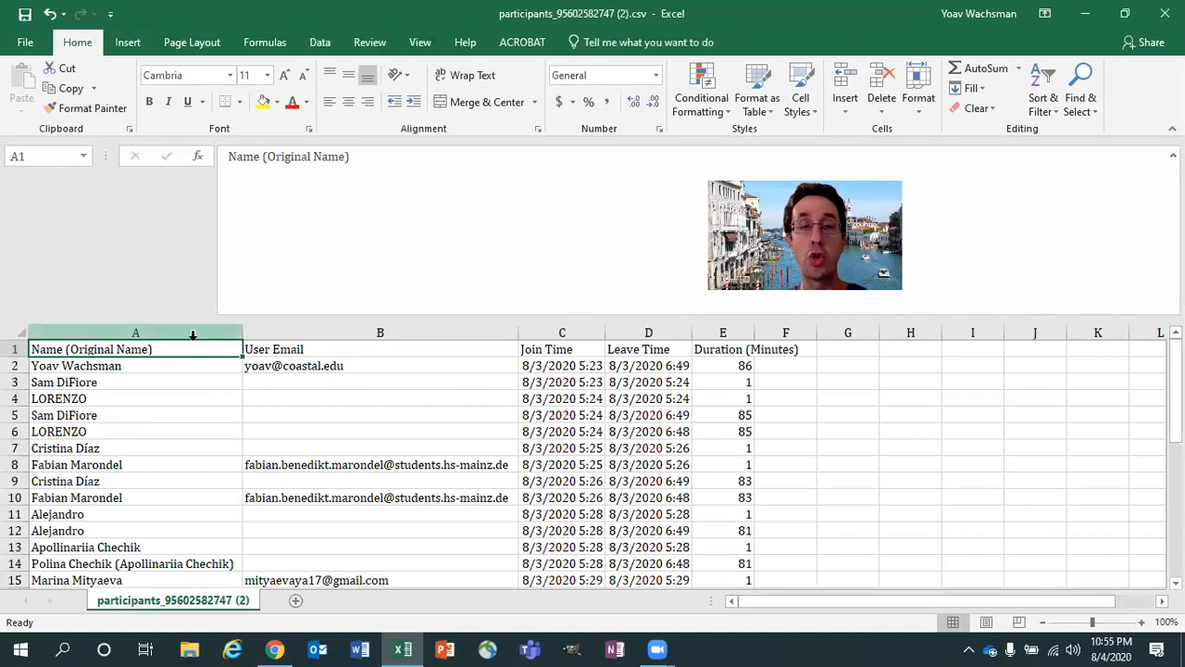
Sort the whole participant sheet by Name (Original Name) on cell values, A to Z
{"action": "left_click", "coordinate": [16, 335]}
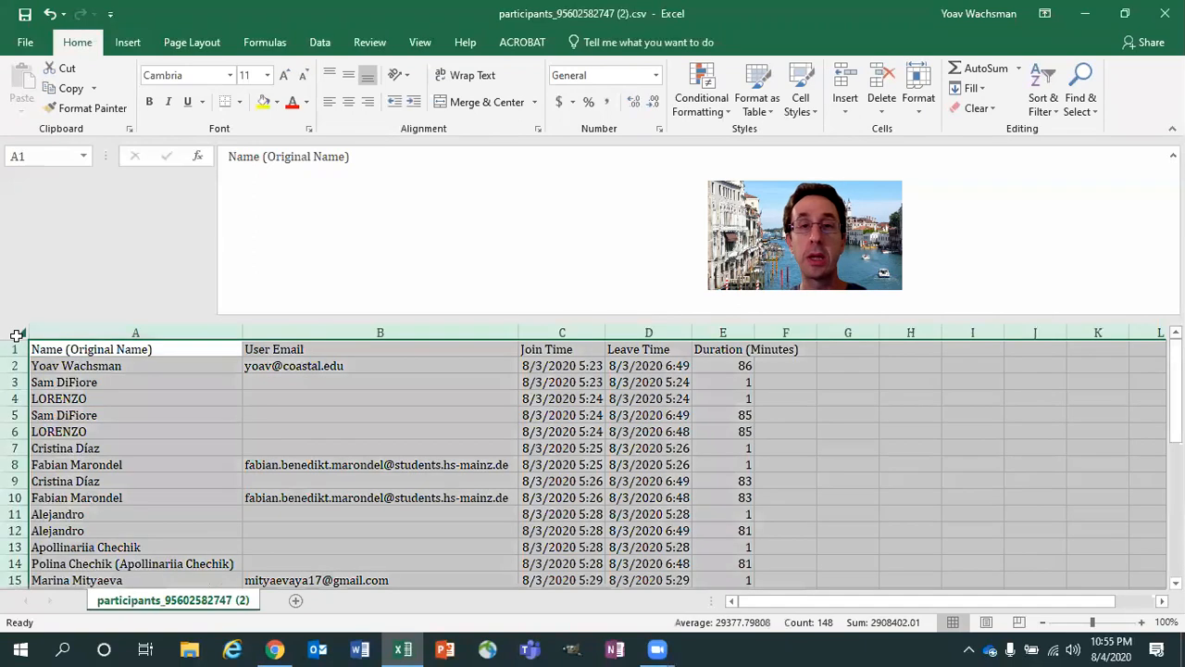
{"action": "left_click", "coordinate": [314, 46]}
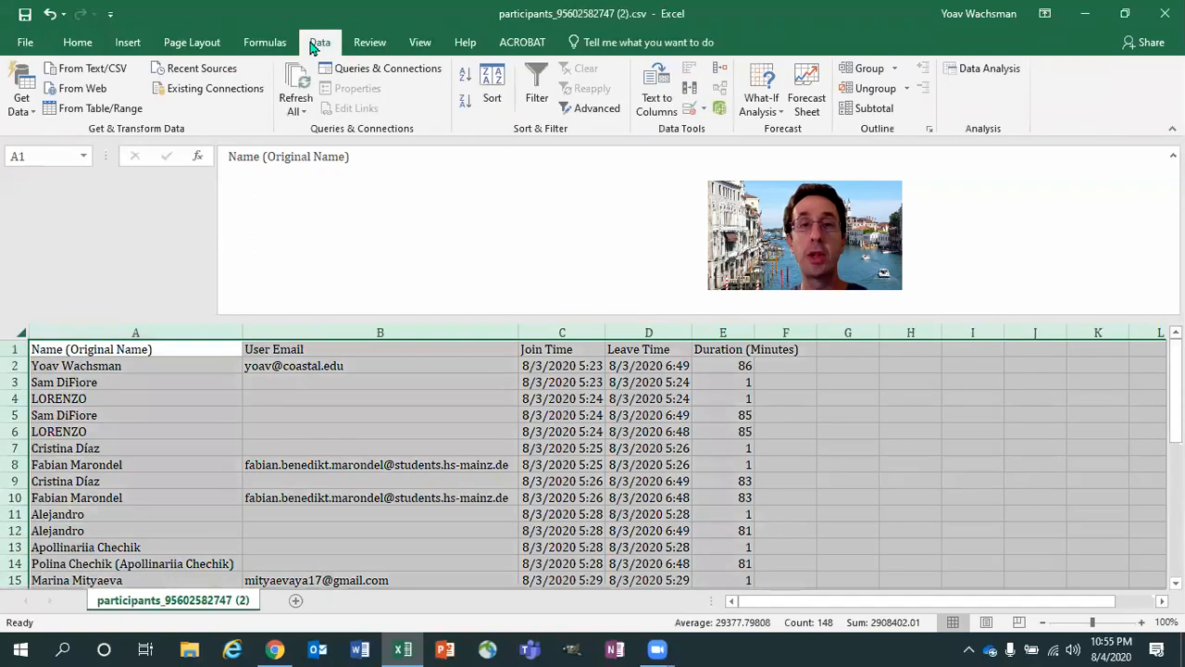
{"action": "left_click", "coordinate": [496, 93]}
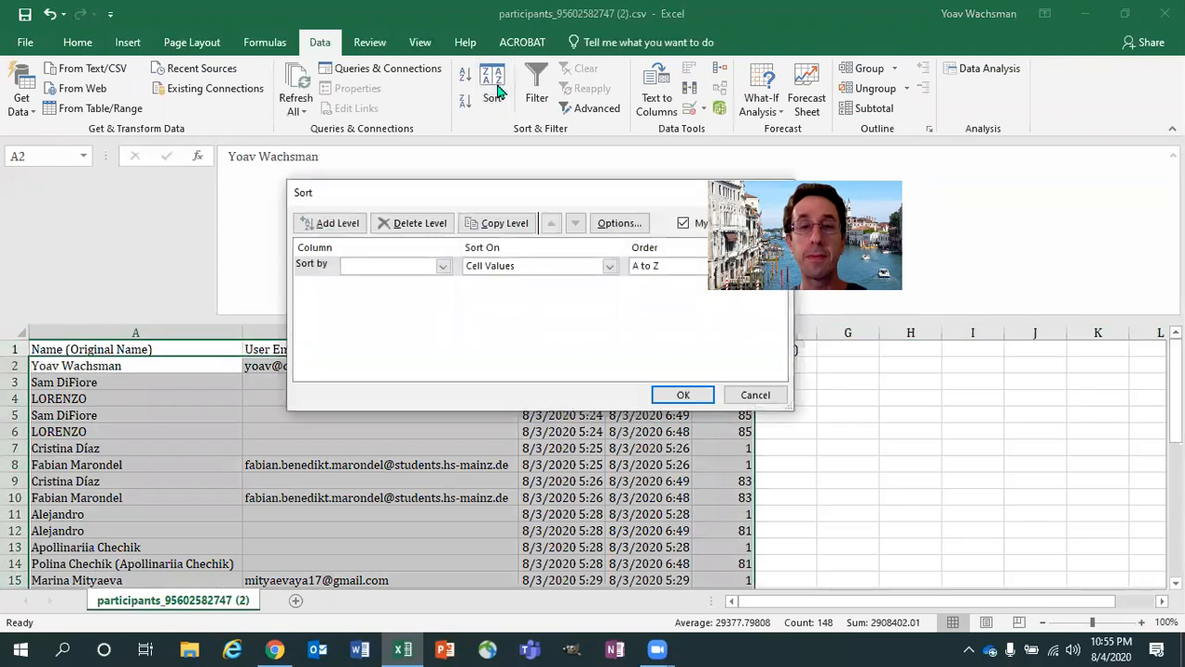
{"action": "left_click", "coordinate": [443, 266]}
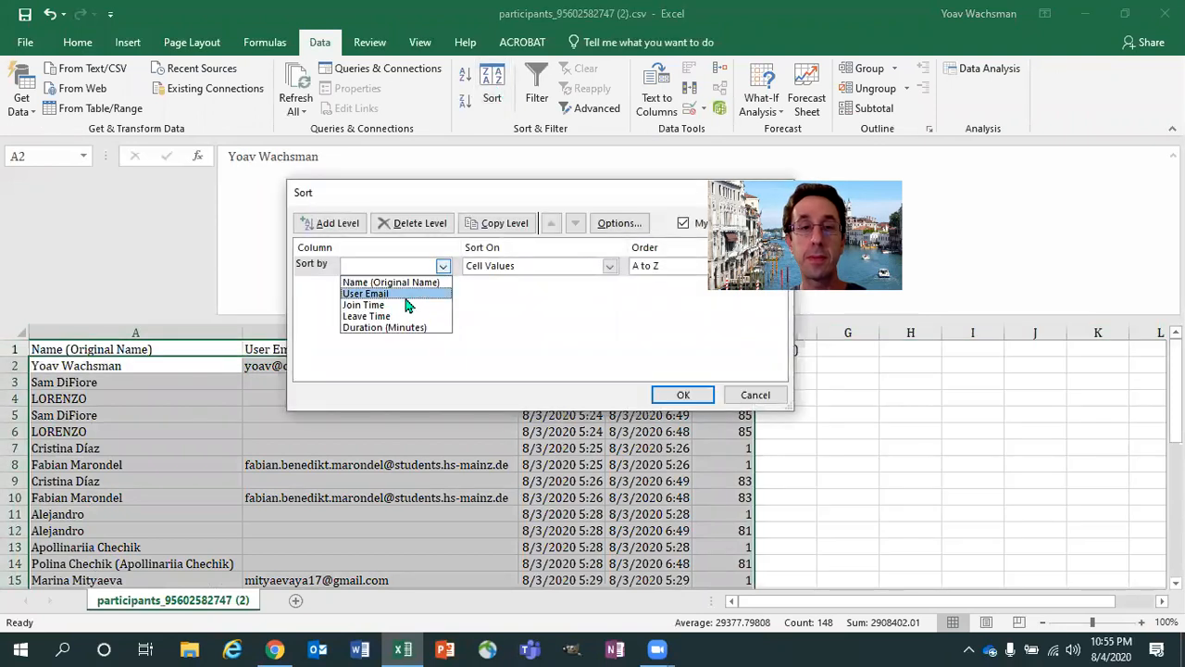
{"action": "left_click", "coordinate": [413, 283]}
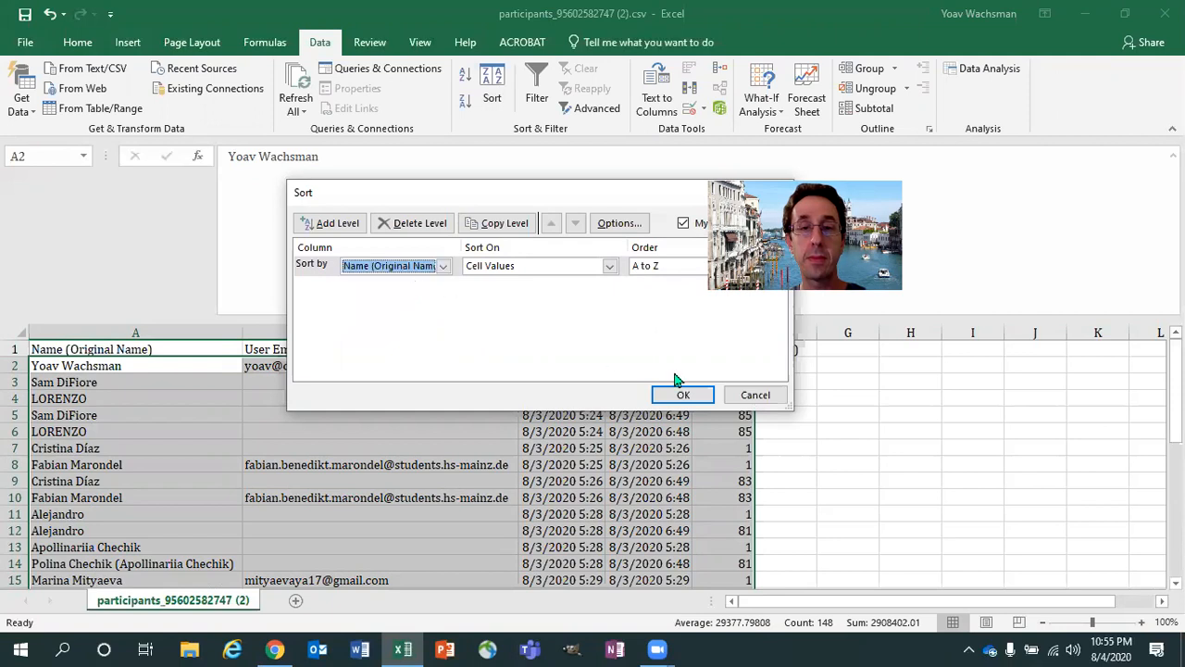
{"action": "left_click", "coordinate": [691, 395]}
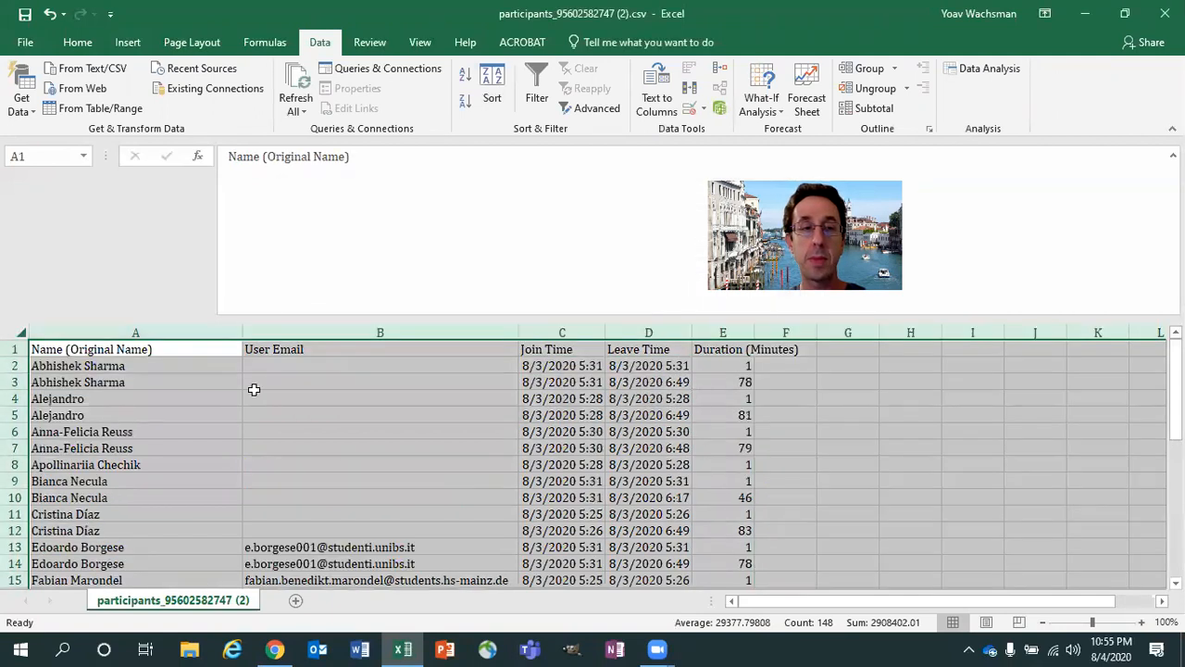
Frame the first participant's two name entries in cells A2 and A3 with a red rectangle annotation
{"action": "left_click", "coordinate": [181, 368]}
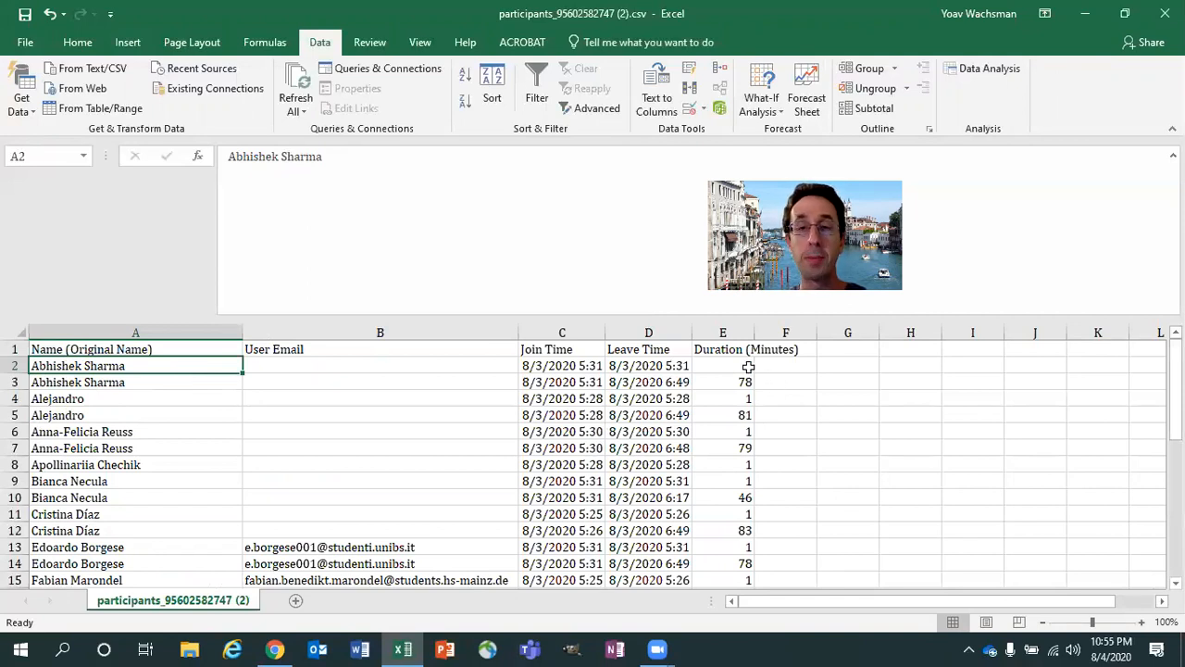
{"action": "left_click", "coordinate": [128, 380]}
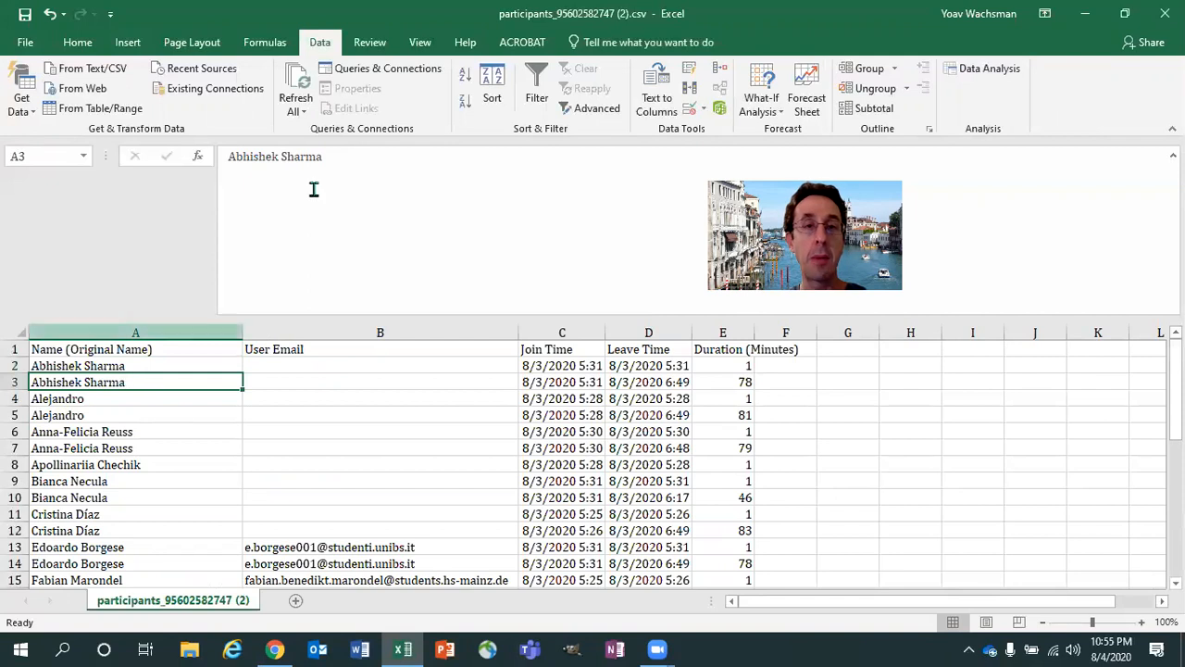
{"action": "left_click", "coordinate": [23, 355]}
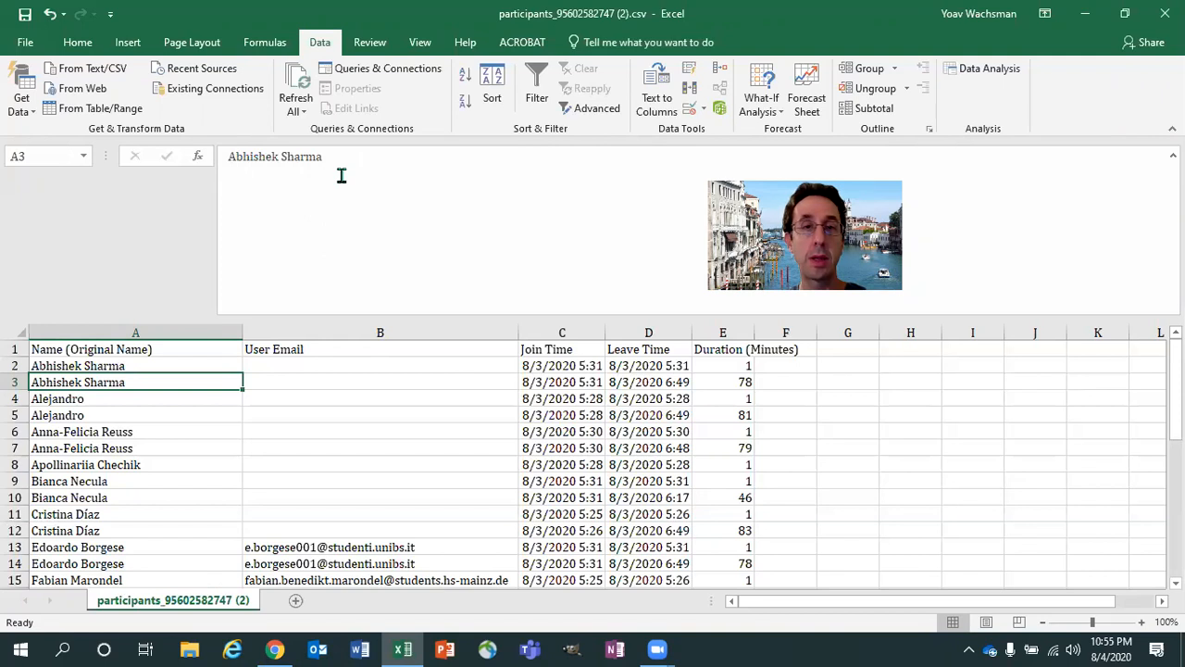
{"action": "mouse_move", "coordinate": [24, 355]}
{"action": "left_mouse_down"}
{"action": "mouse_move", "coordinate": [85, 389]}
{"action": "mouse_move", "coordinate": [148, 392]}
{"action": "left_mouse_up"}
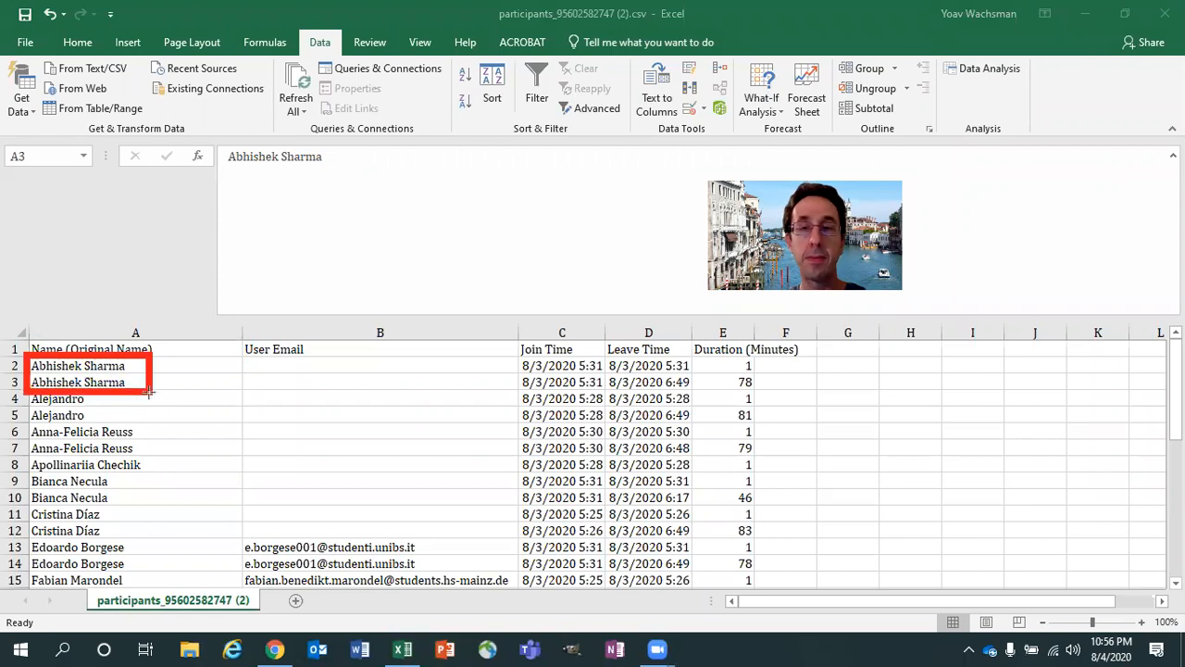